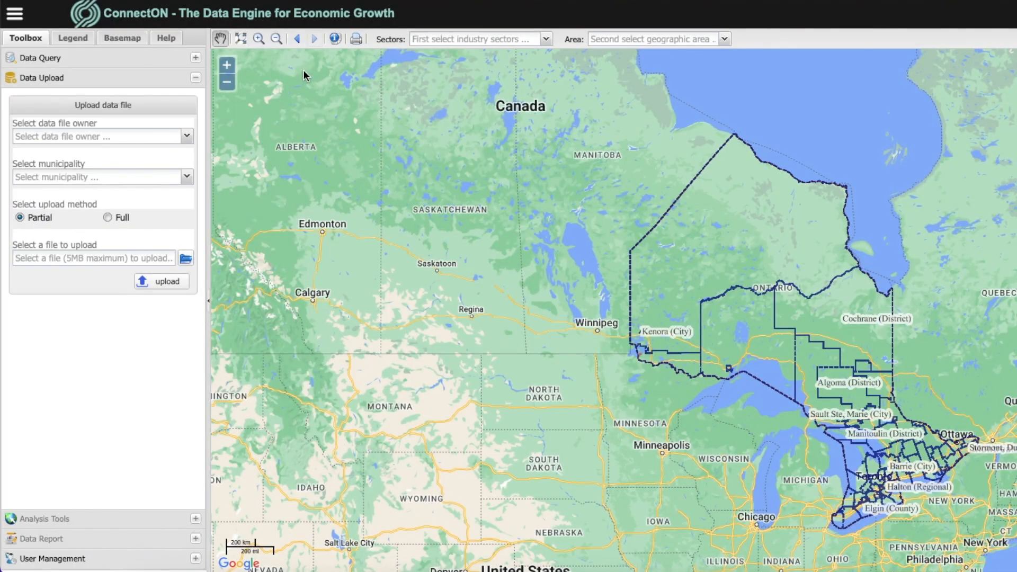
Step: Open the data query tool, select the Manufacturing and Agrifood sectors, and set the area to Simcoe (County)
left_click(196, 58)
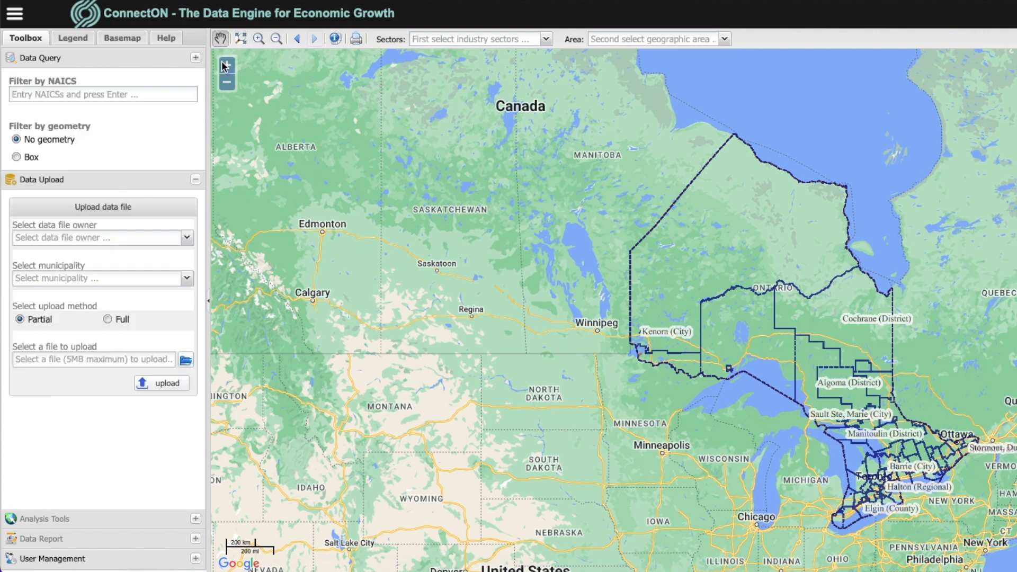
left_click(546, 40)
left_click(523, 70)
left_click(524, 59)
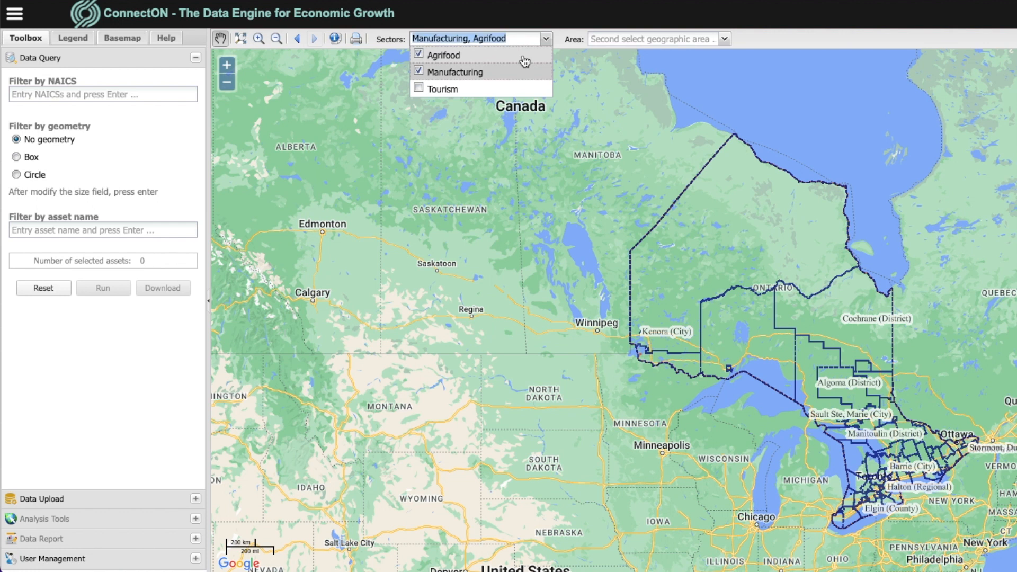
left_click(725, 39)
scroll(642, 194, "down", 15)
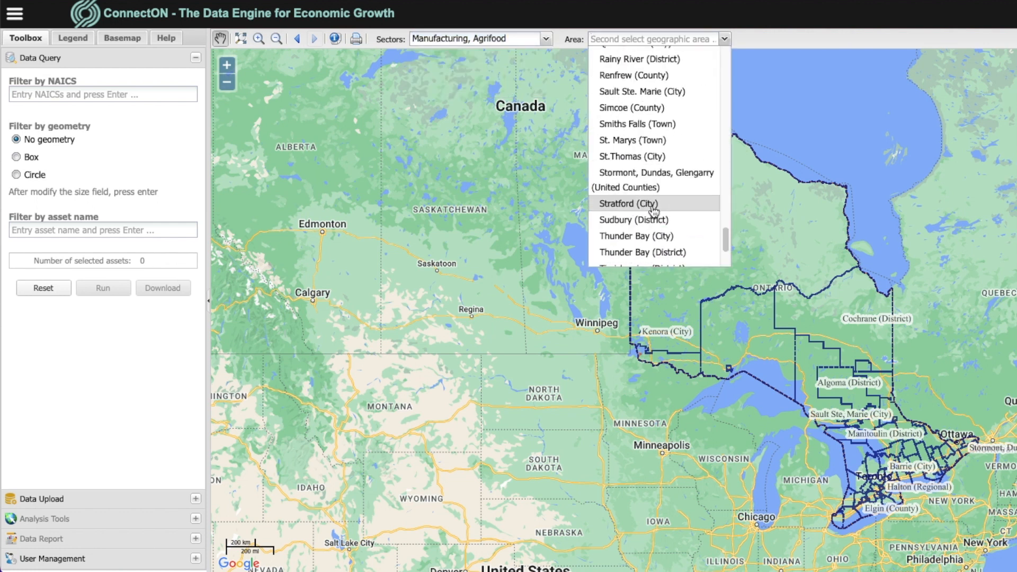
left_click(631, 104)
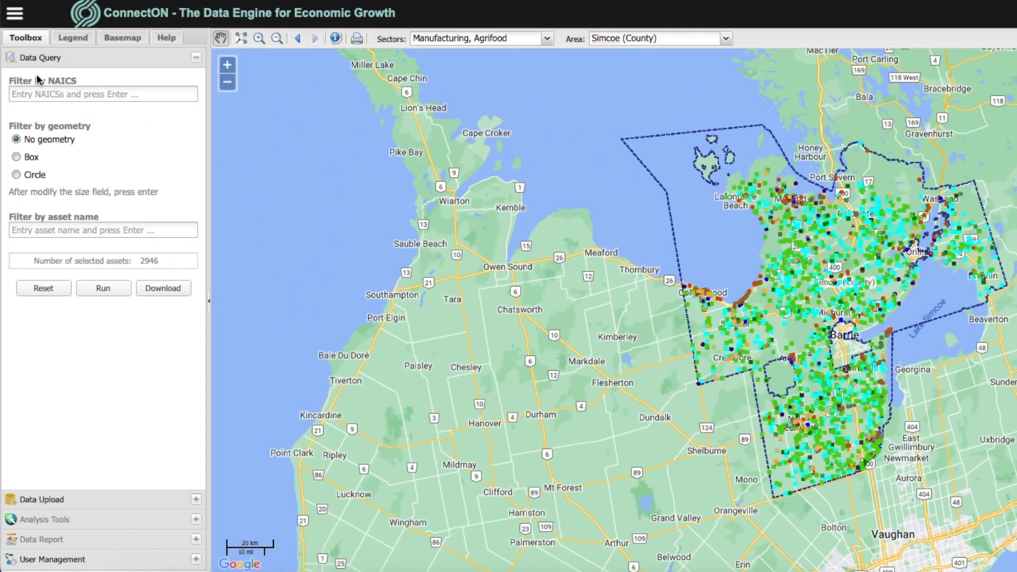
Step: Filter the Simcoe County assets by NAICS code 111330 and run the query
left_click(24, 95)
type("11133")
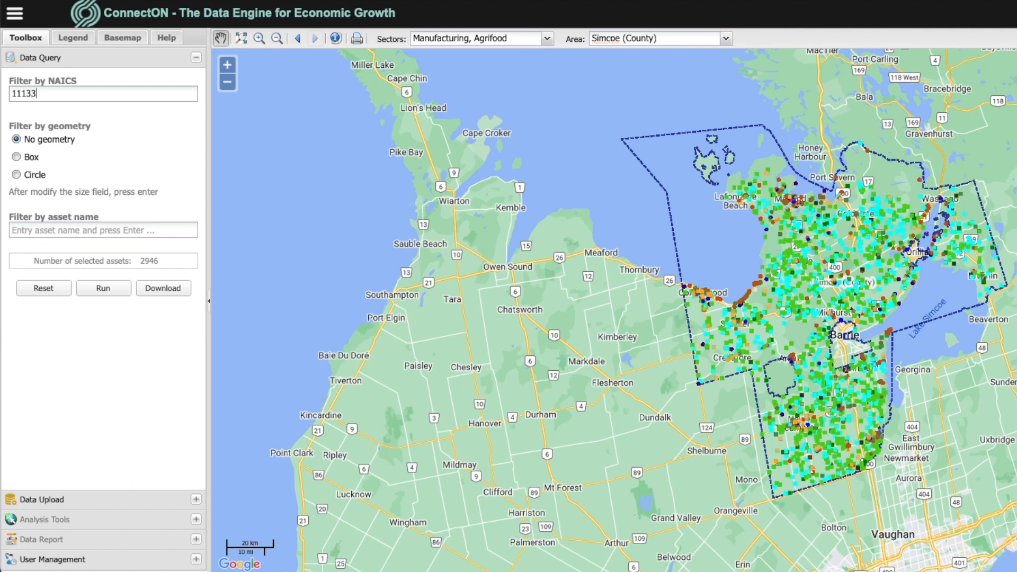
type("0")
left_click(90, 290)
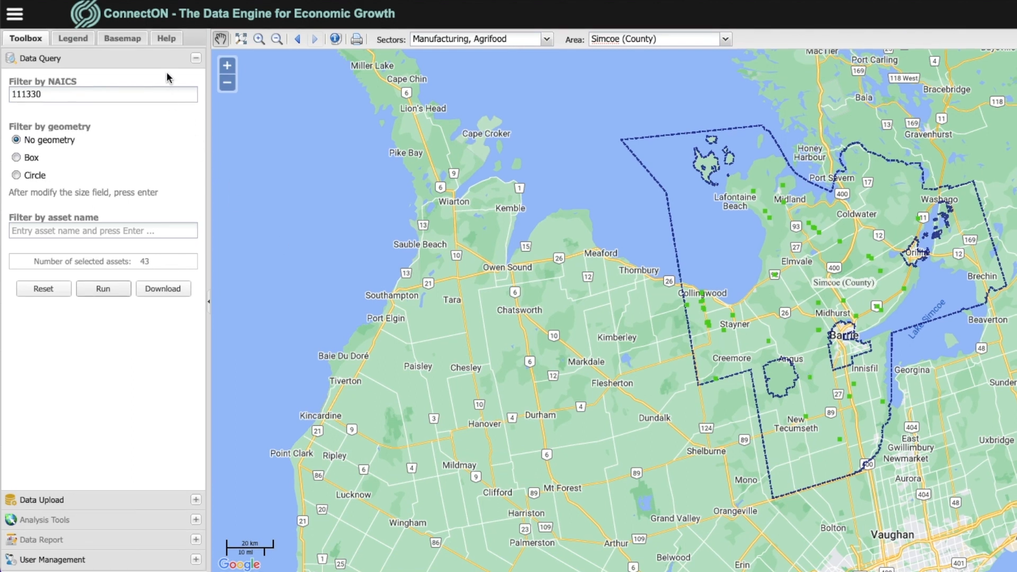
Step: Look through the agri-food NAICS list, expanding Retail trade (44) down through 444 and 4442 to the codes under 44422
left_click(165, 39)
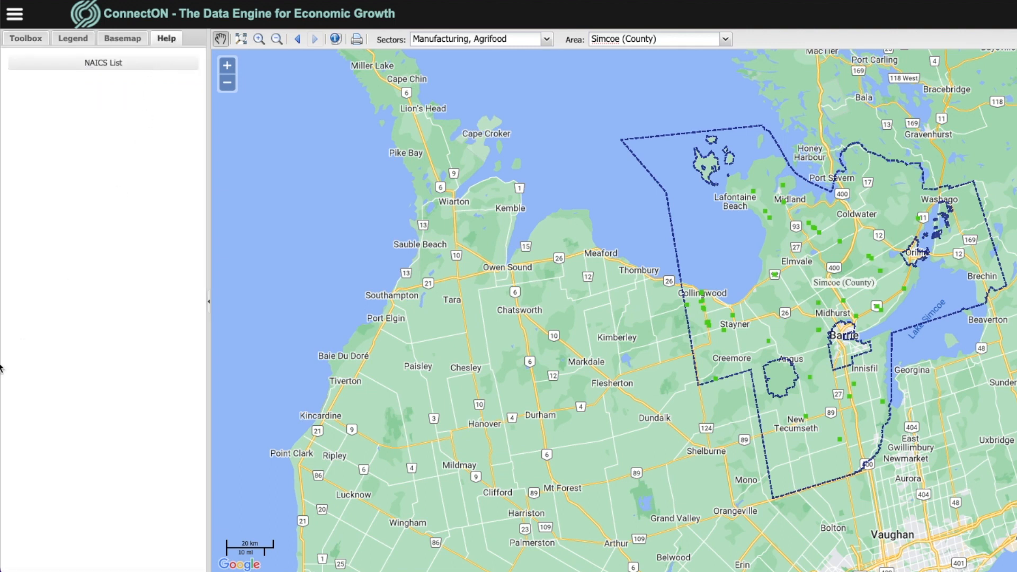
left_click_drag(0, 10, 361, 14)
left_click(204, 139)
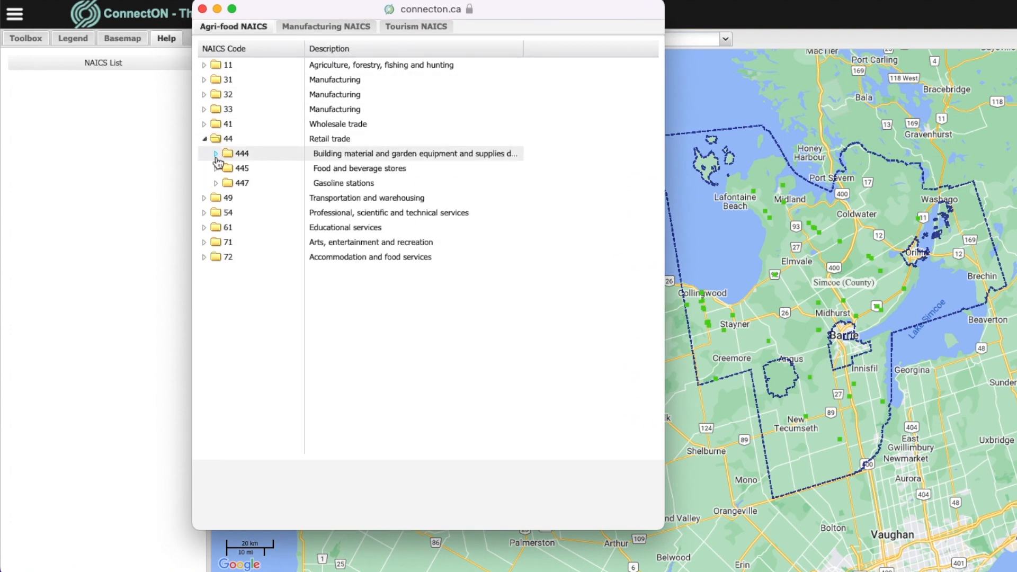
left_click(217, 154)
left_click(227, 168)
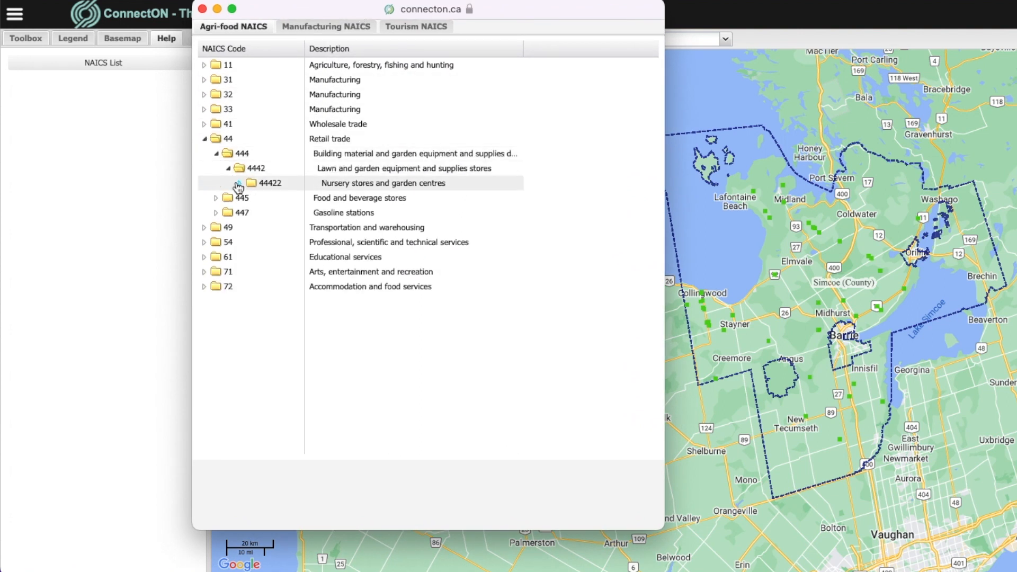
left_click(240, 184)
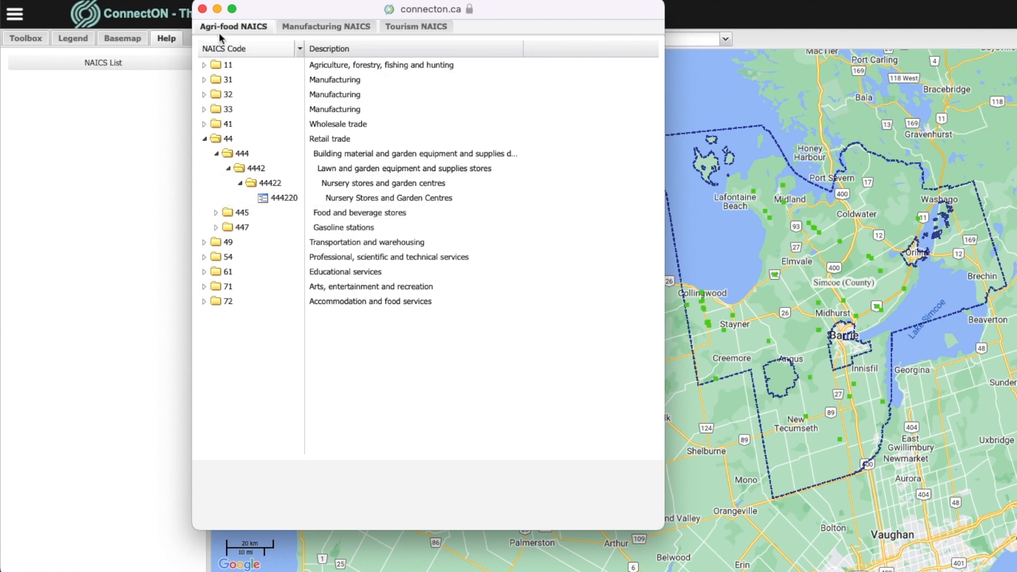
left_click(203, 9)
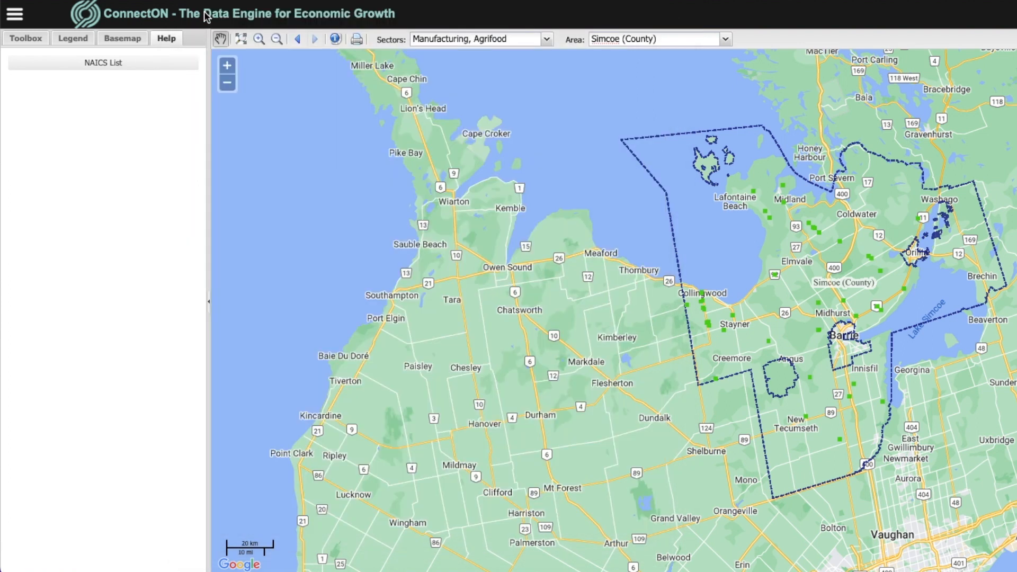
Step: Extend the NAICS filter to 111330, 413150, 445230 and run the query
left_click(32, 39)
left_click(66, 94)
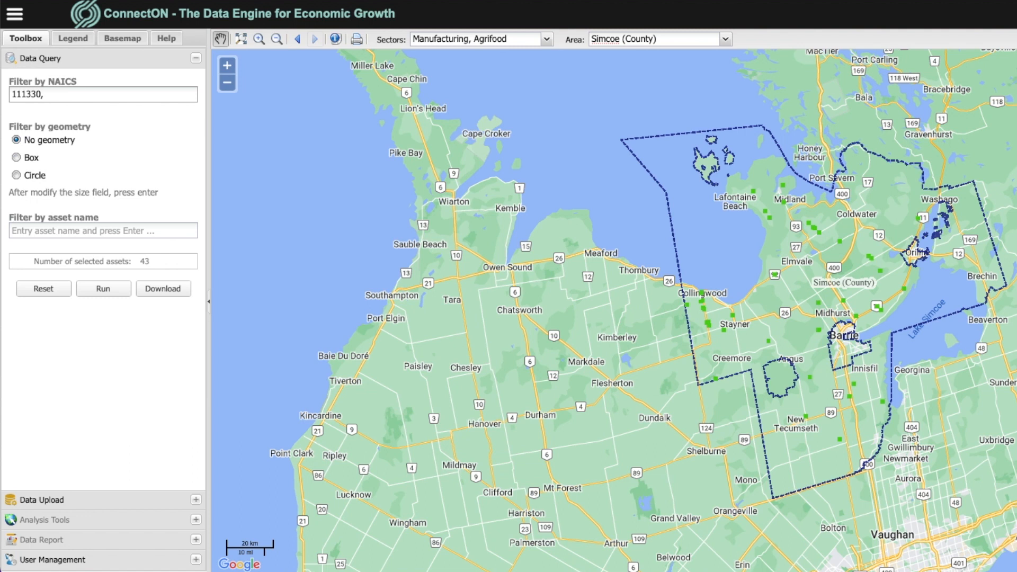
type(", 413150, 445230")
left_click(101, 293)
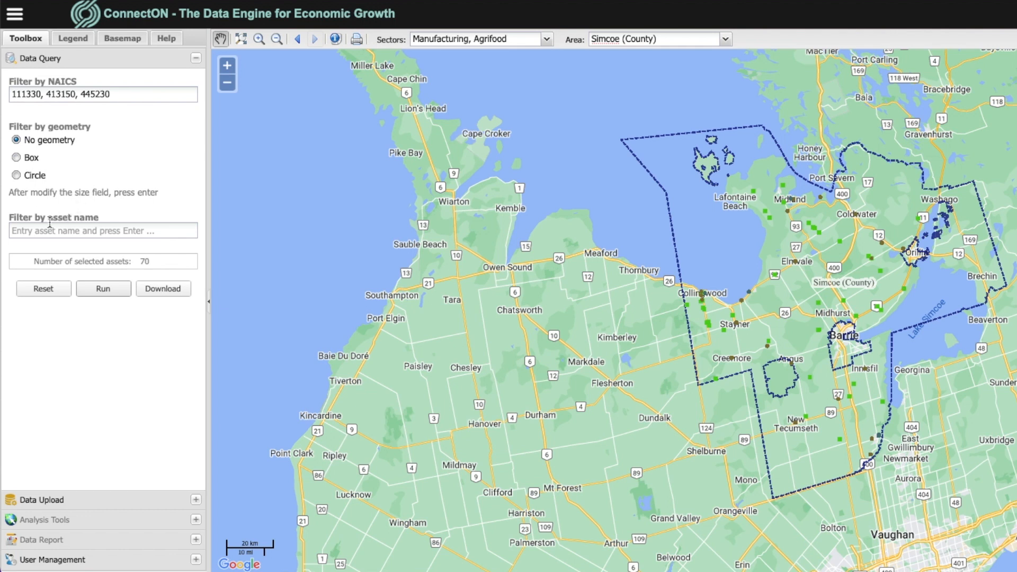
Step: Reset the query, filter by NAICS codes 311 and 3121, and run it
left_click(32, 295)
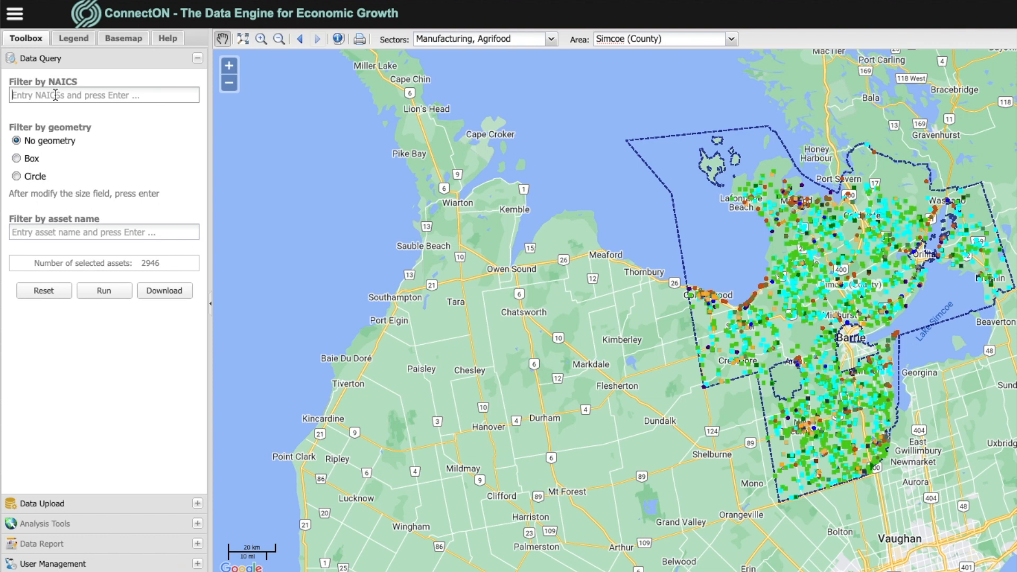
type("311, 3121")
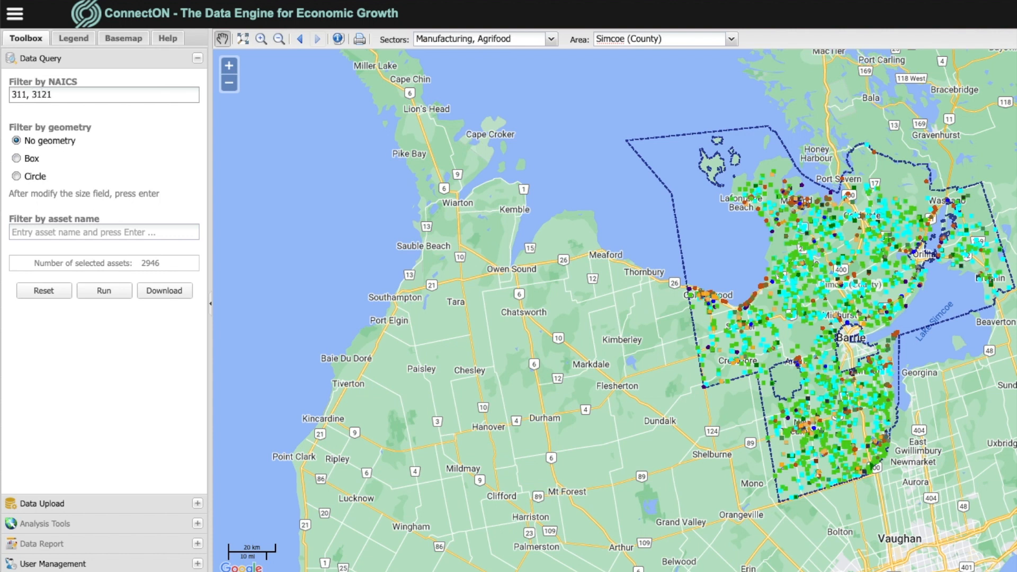
left_click(98, 295)
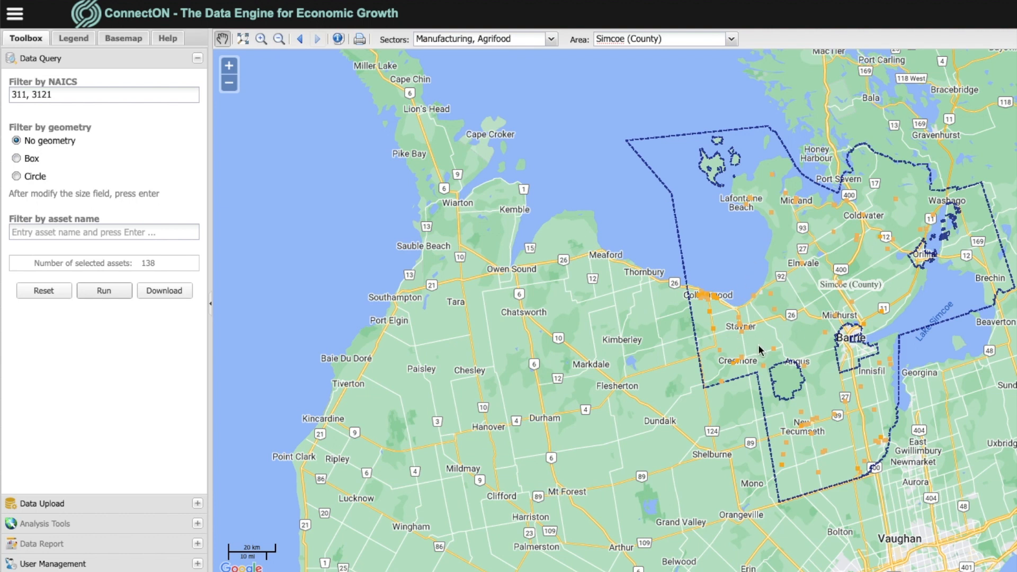
Step: Reset the query and change the geographic area to Western Ontario
left_click(38, 298)
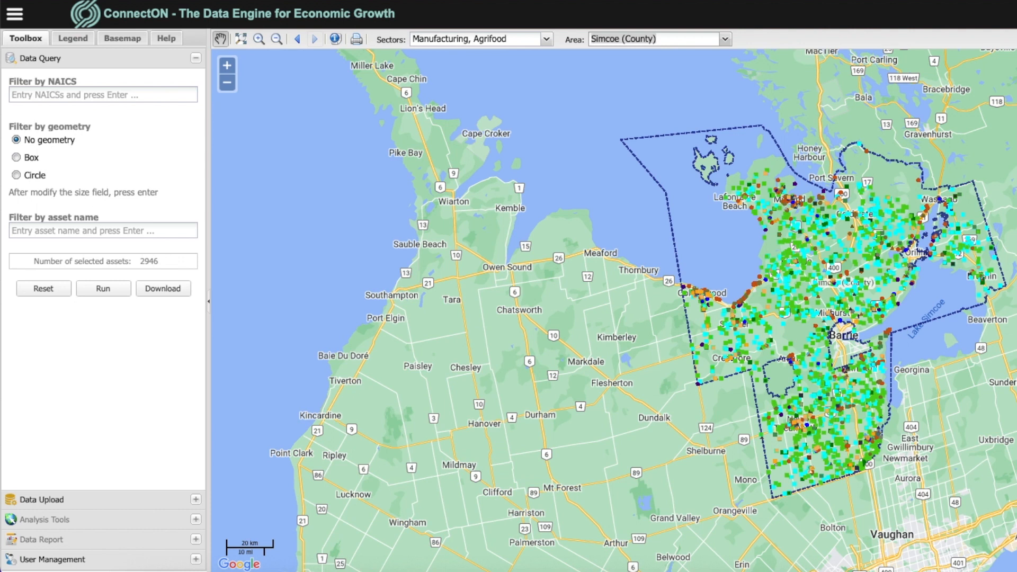
left_click(726, 40)
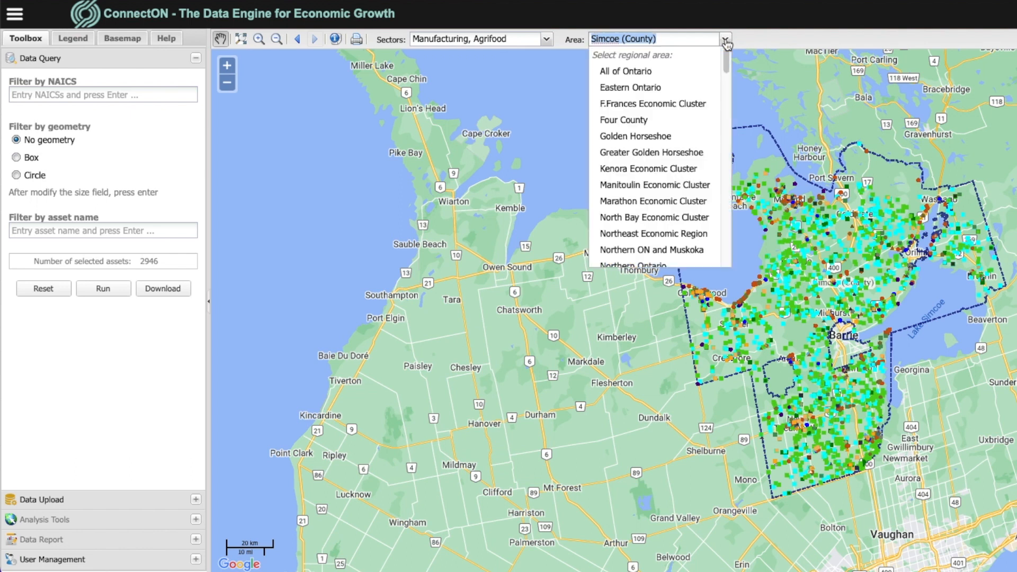
scroll(699, 159, "down", 6)
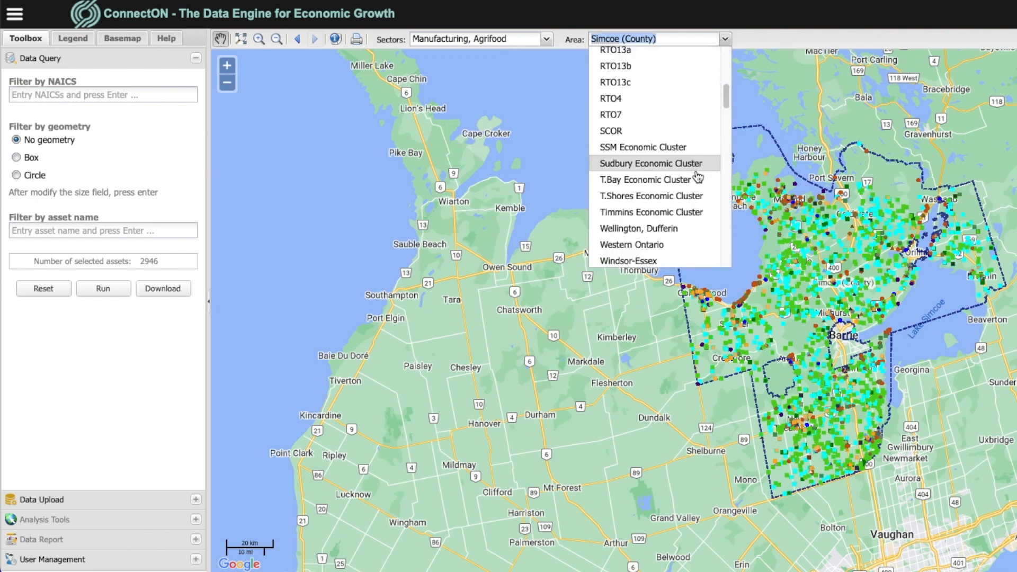
left_click(662, 245)
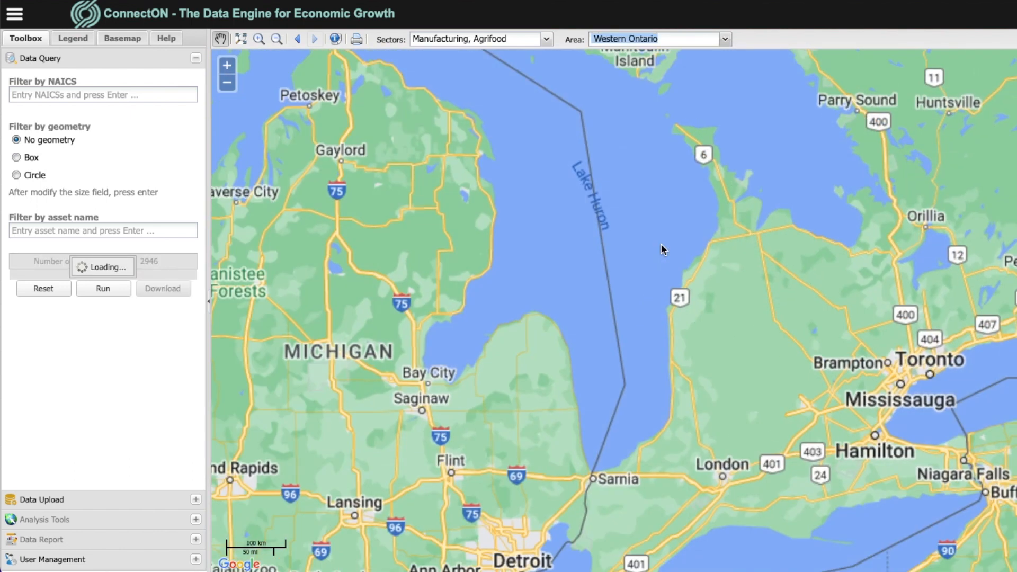
Step: Filter the Western Ontario assets by NAICS code 1123 and run the query
left_click(53, 94)
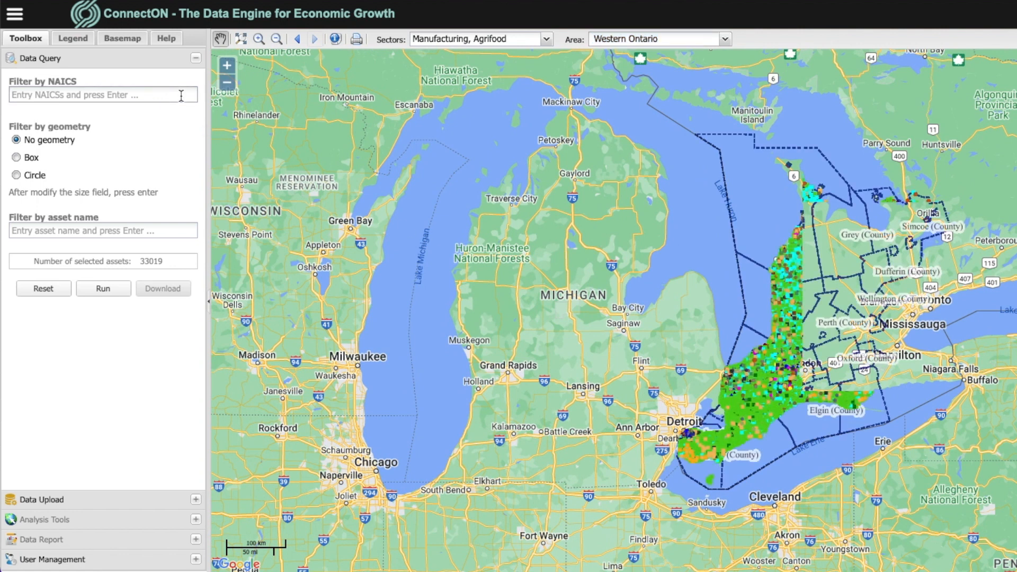
type("1123")
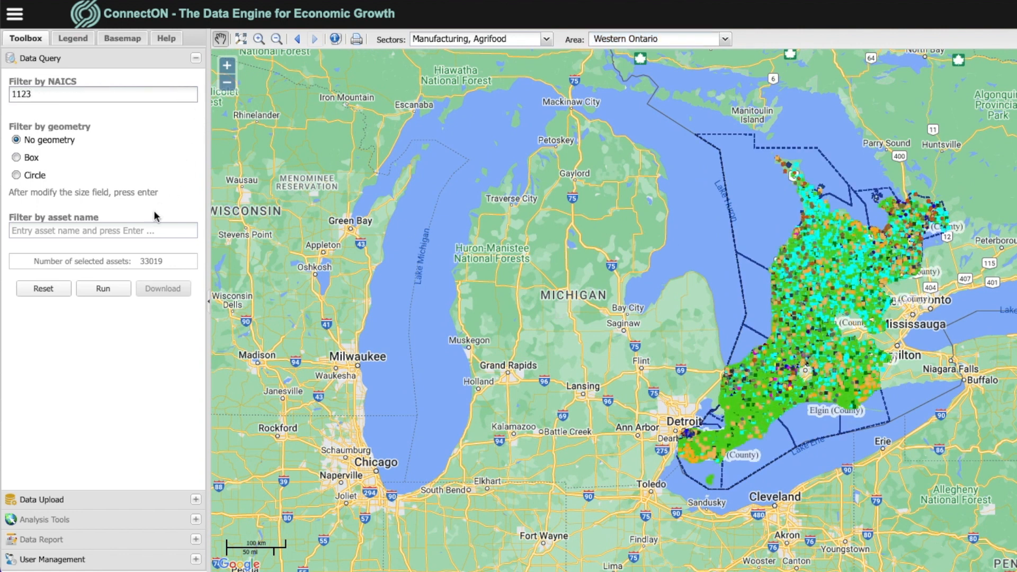
left_click(99, 290)
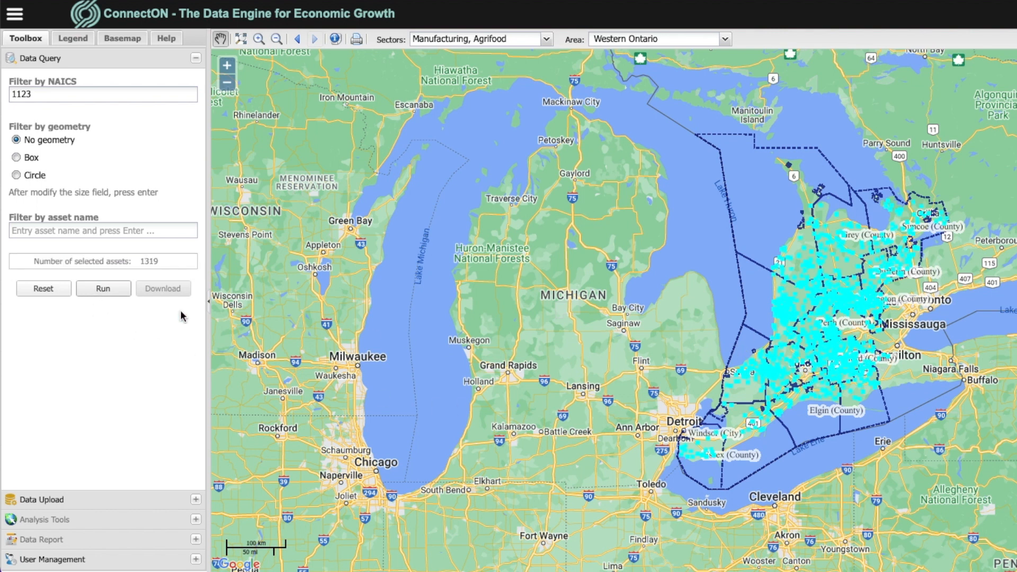
Step: Reset the query and draw a box filter about 22 km wide and 19 km high around Coldwater in Simcoe County
left_click(60, 295)
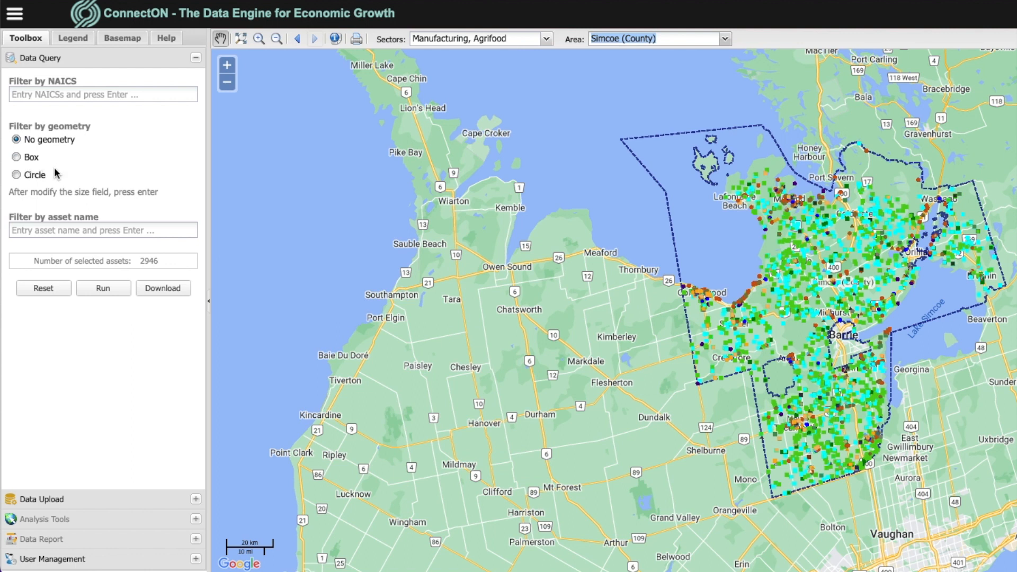
left_click(229, 63)
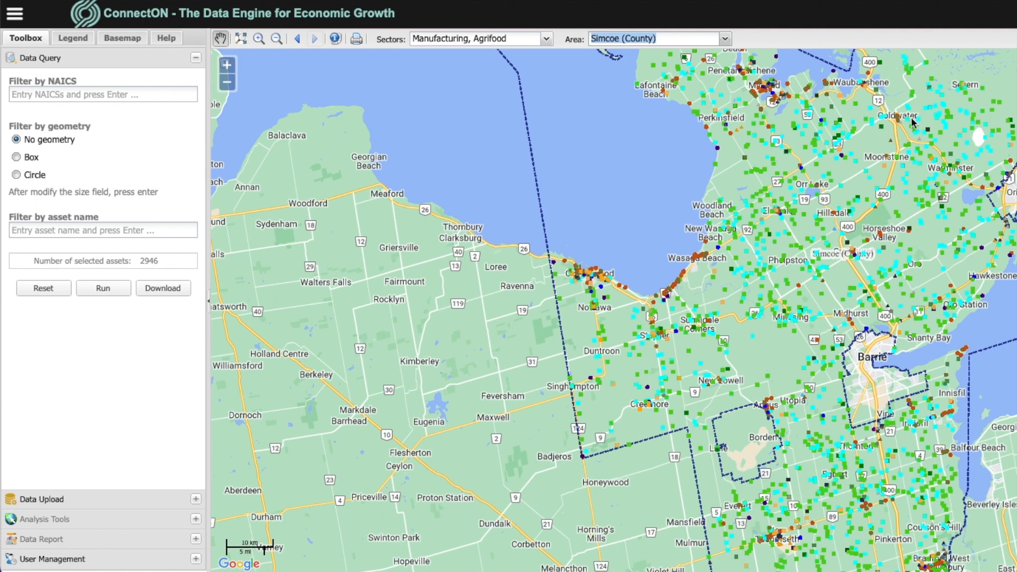
left_click(16, 157)
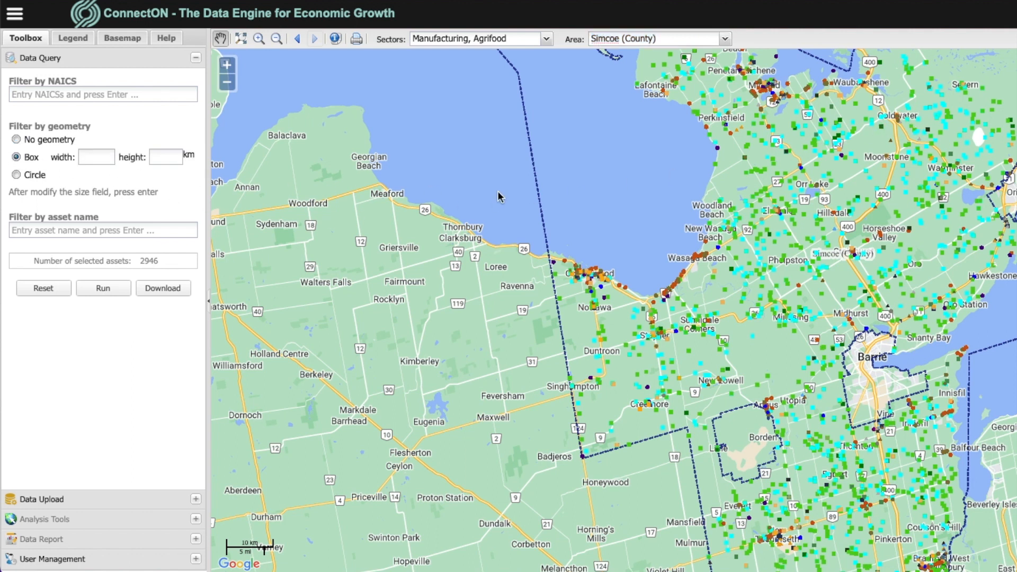
left_click_drag(842, 81, 950, 171)
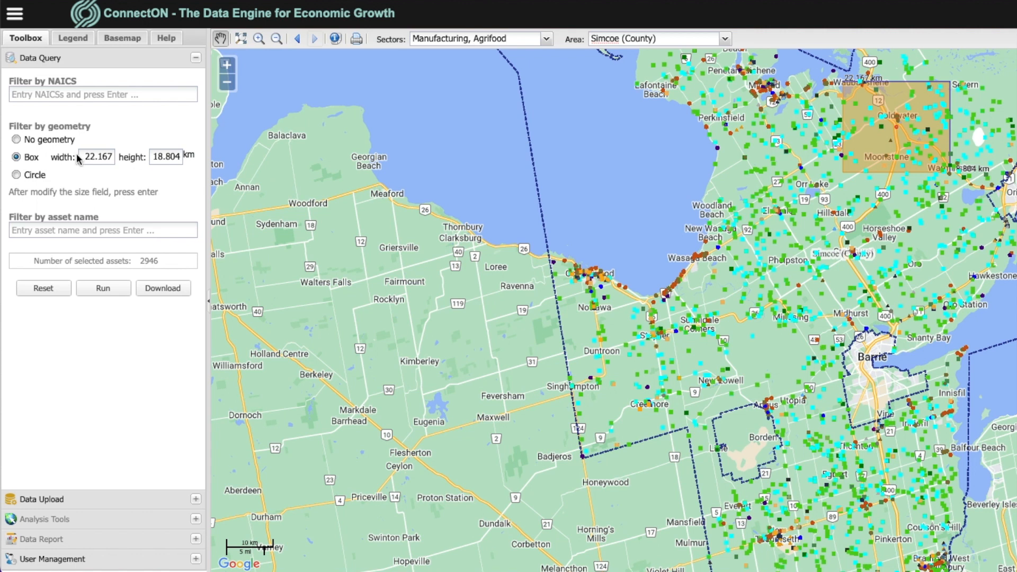
Step: Set the box filter's width and height to 20 km each and run the query
left_click_drag(82, 157, 133, 166)
type("20")
key("Tab")
type("2")
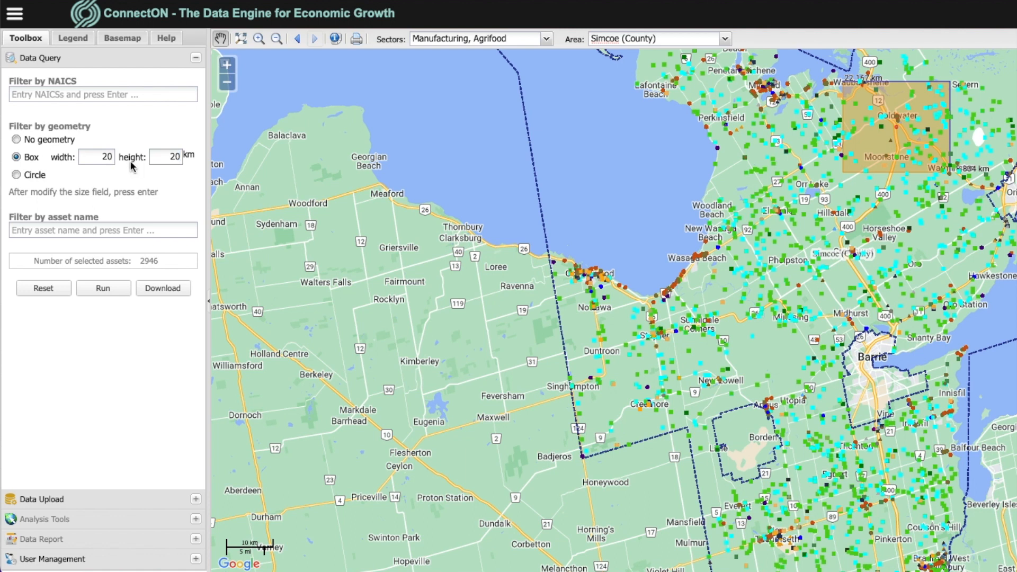
type("0")
key("Return")
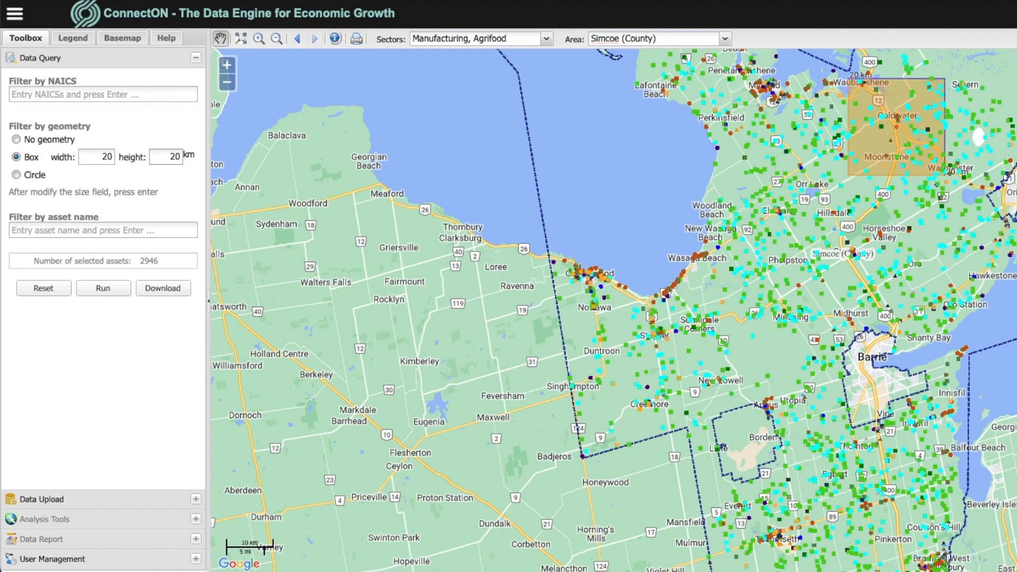
left_click(109, 297)
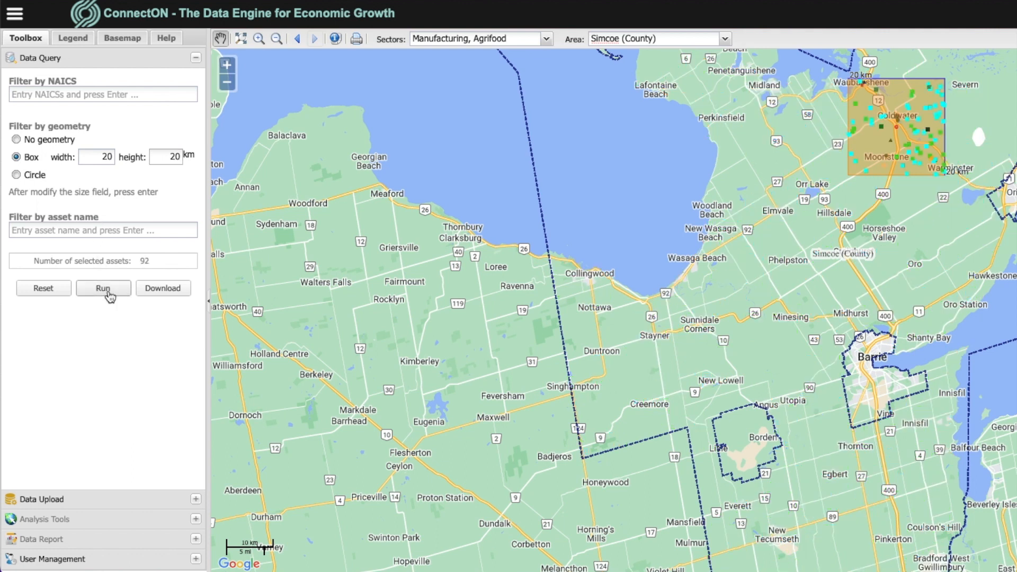
Step: Reset the query and draw a circle filter with a radius of about 17 km centred near Creemore
left_click(46, 294)
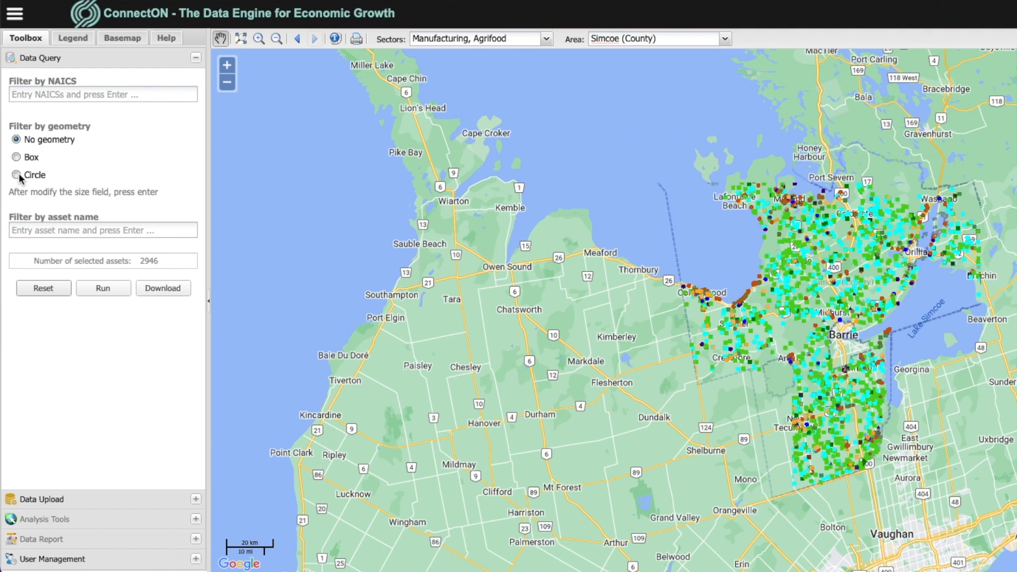
left_click(35, 176)
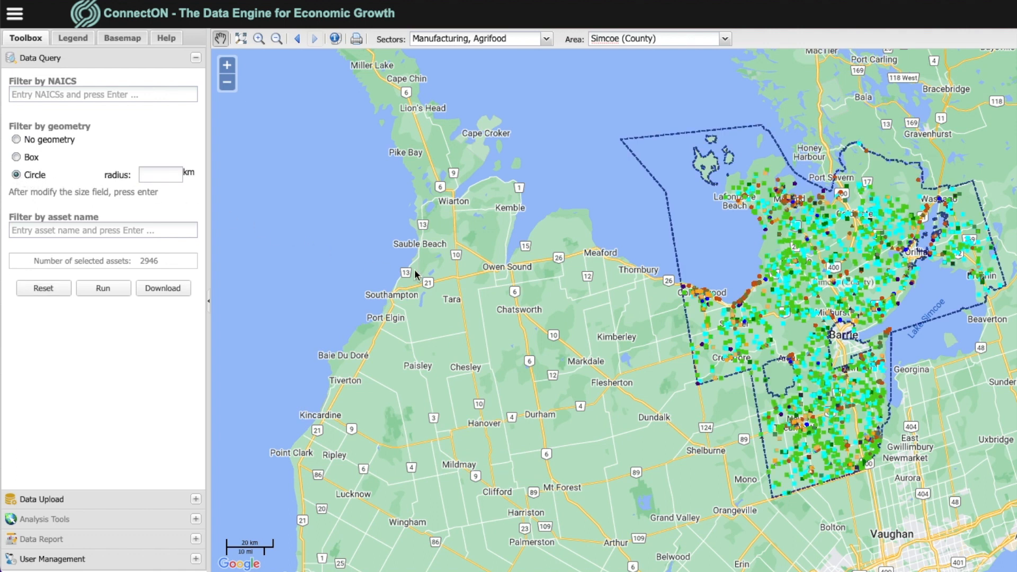
left_click(228, 66)
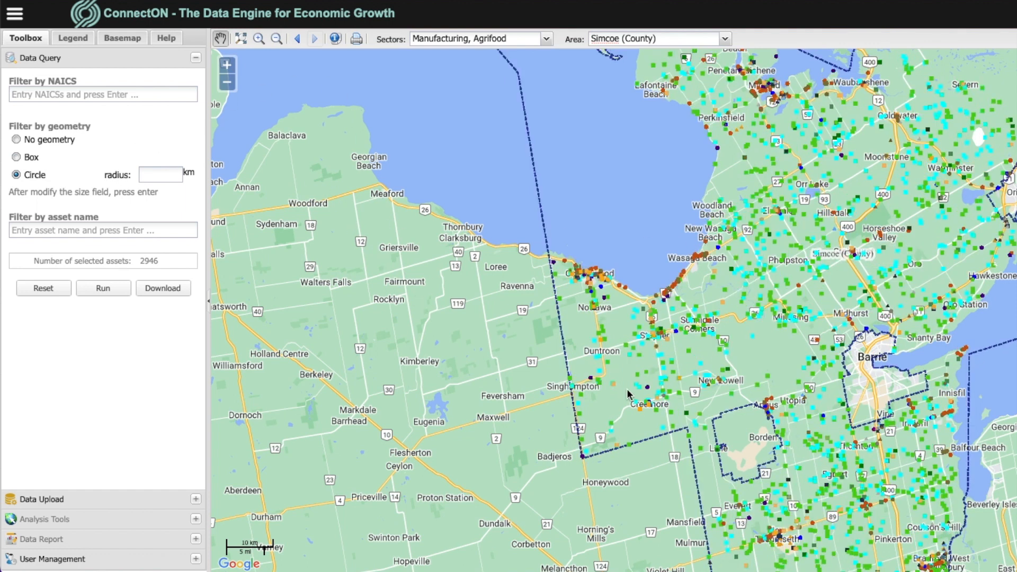
left_click_drag(637, 394, 689, 457)
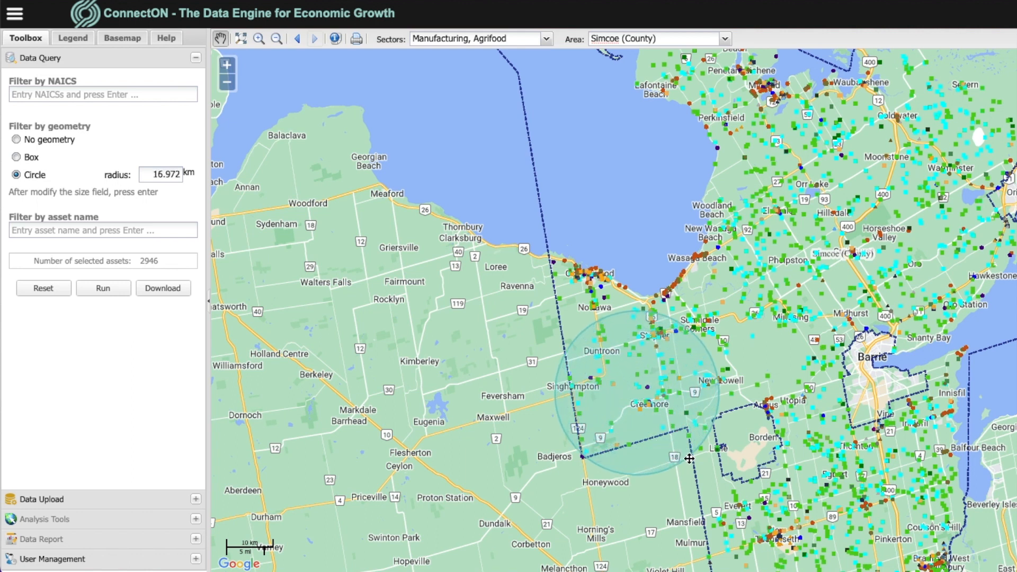
Step: Set the circle filter's radius to 15 km and run the query
left_click_drag(149, 176, 219, 178)
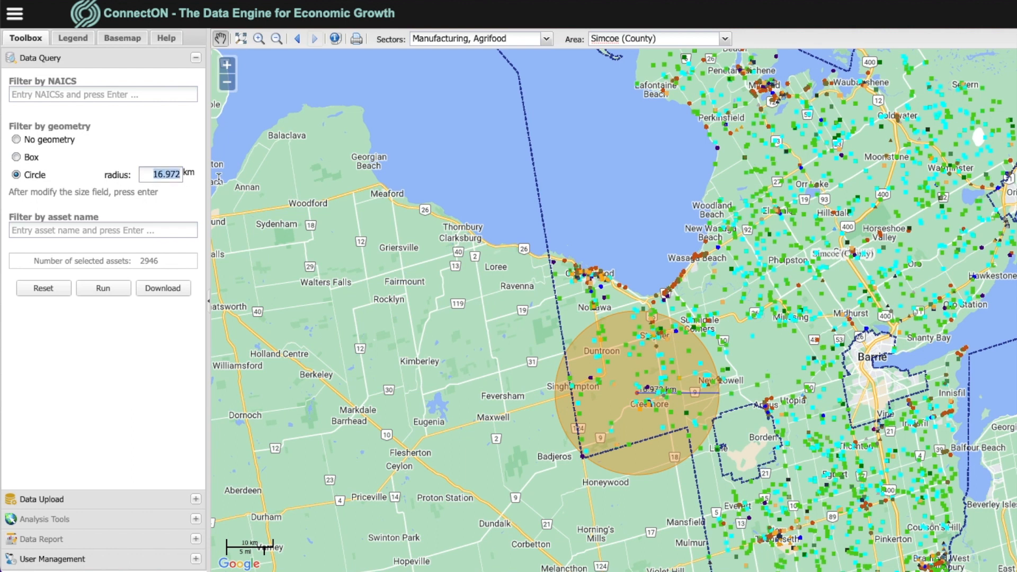
type("15")
key("Return")
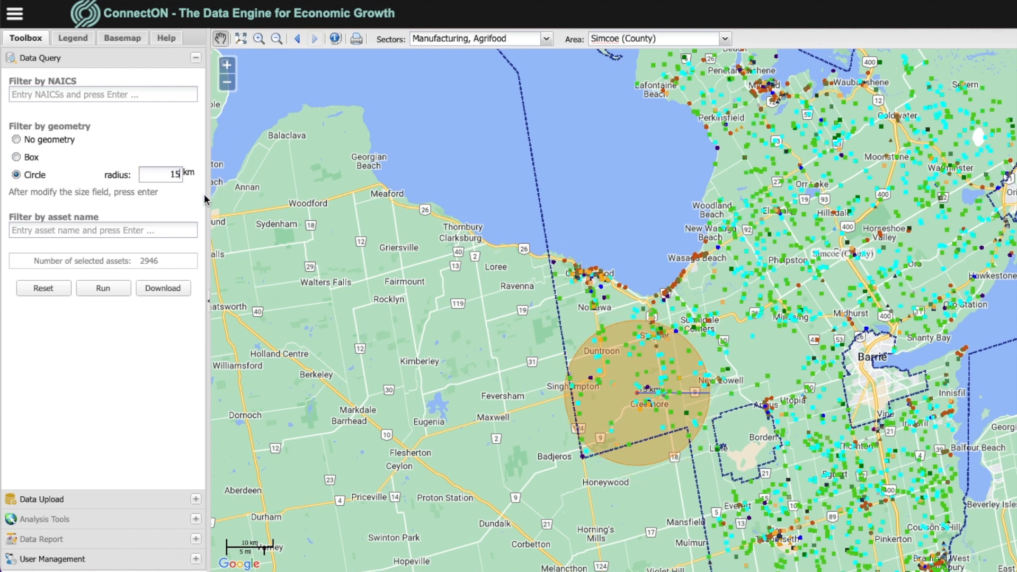
left_click(117, 295)
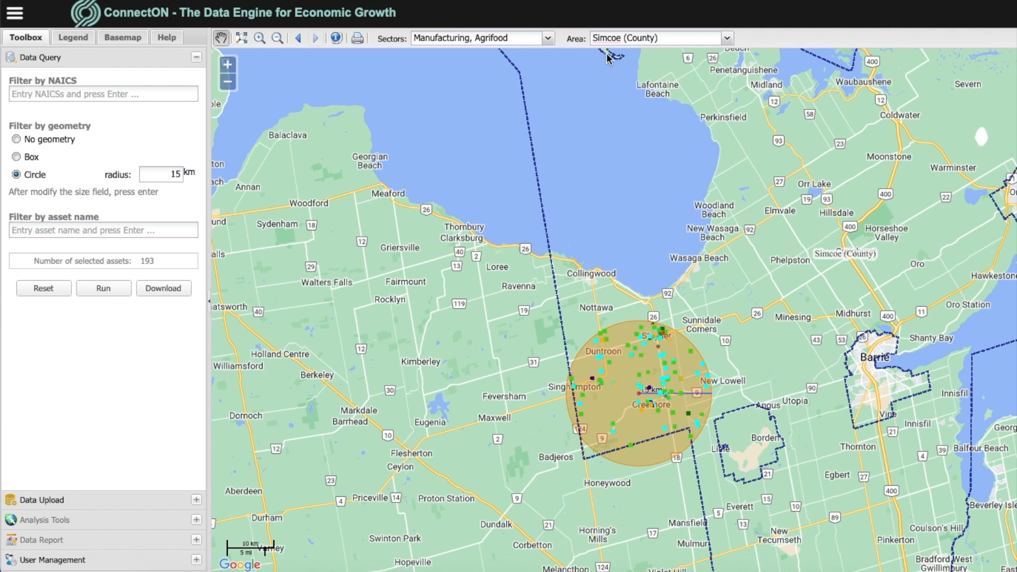
Step: Reset the query, filter the Simcoe County assets by NAICS code 111994 and run the query
left_click(44, 296)
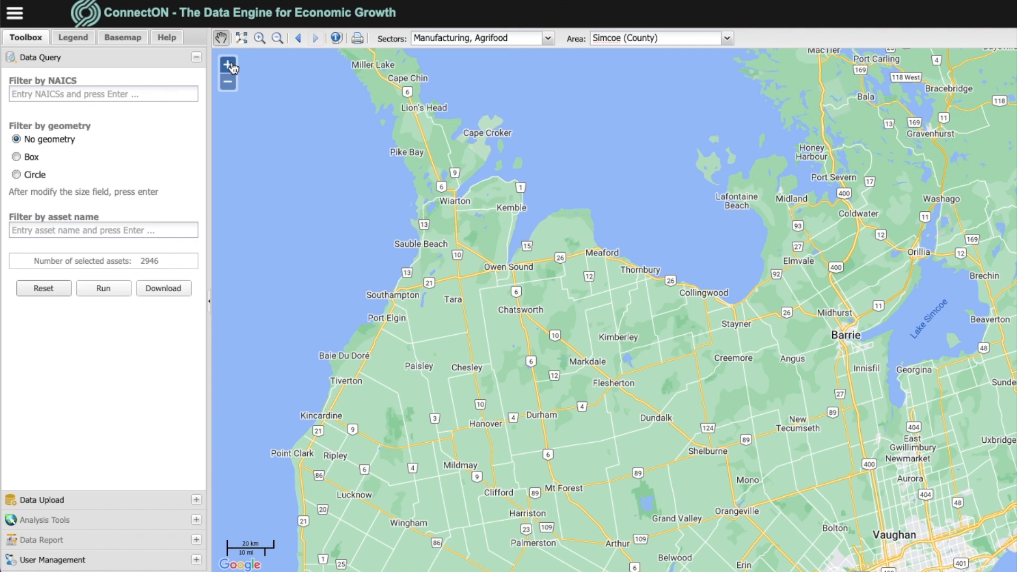
left_click(232, 68)
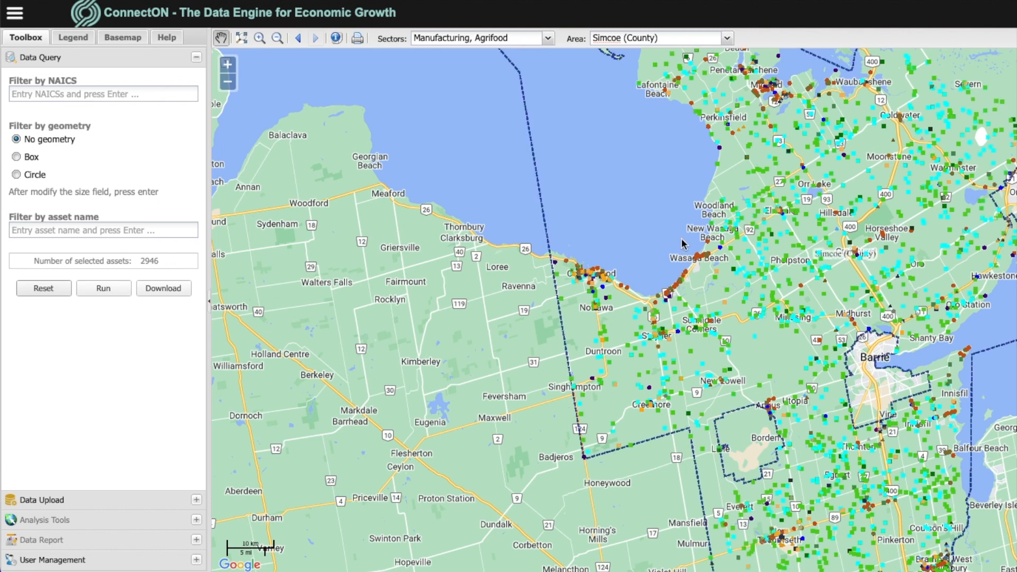
left_click(97, 96)
type("111994")
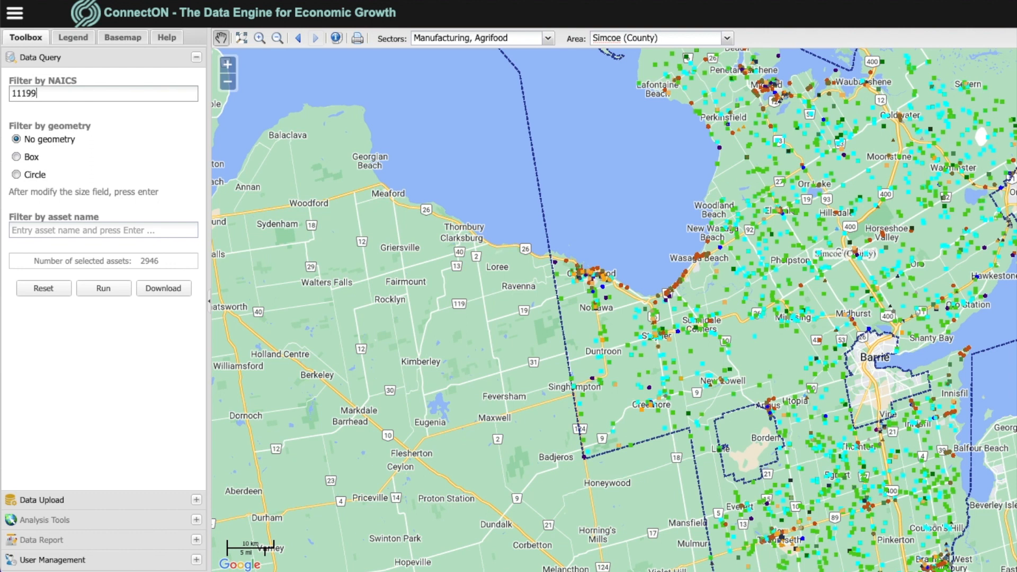
left_click(103, 291)
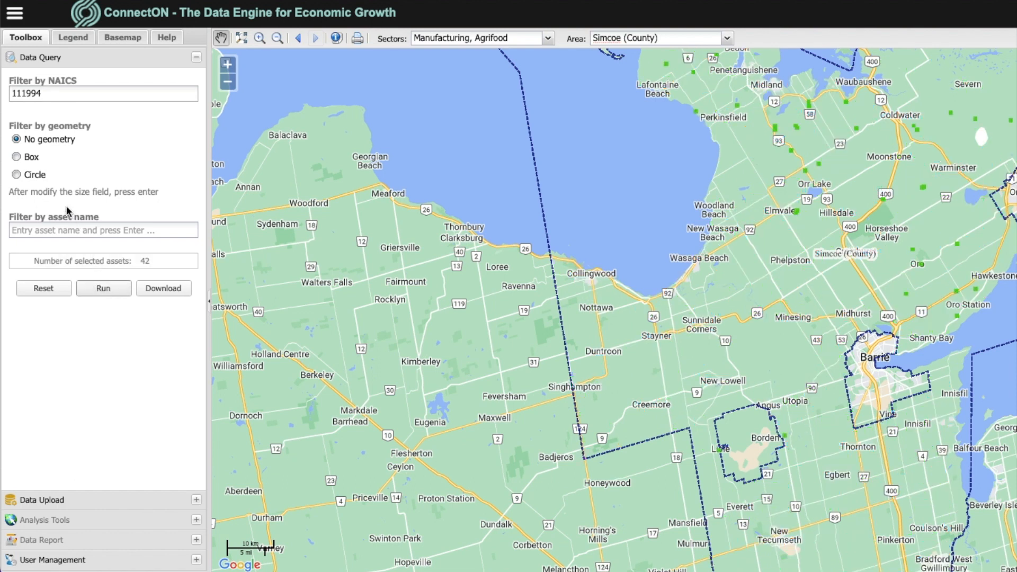
Step: Add a circle filter centred near Elmvale with a radius of 30 km and run the combined query
left_click(42, 179)
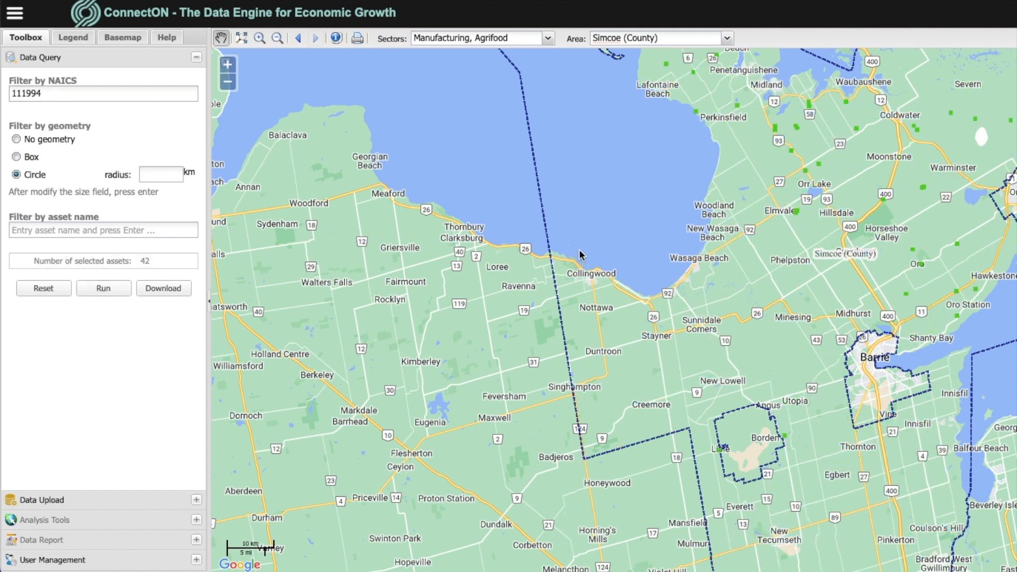
left_click_drag(770, 209, 850, 257)
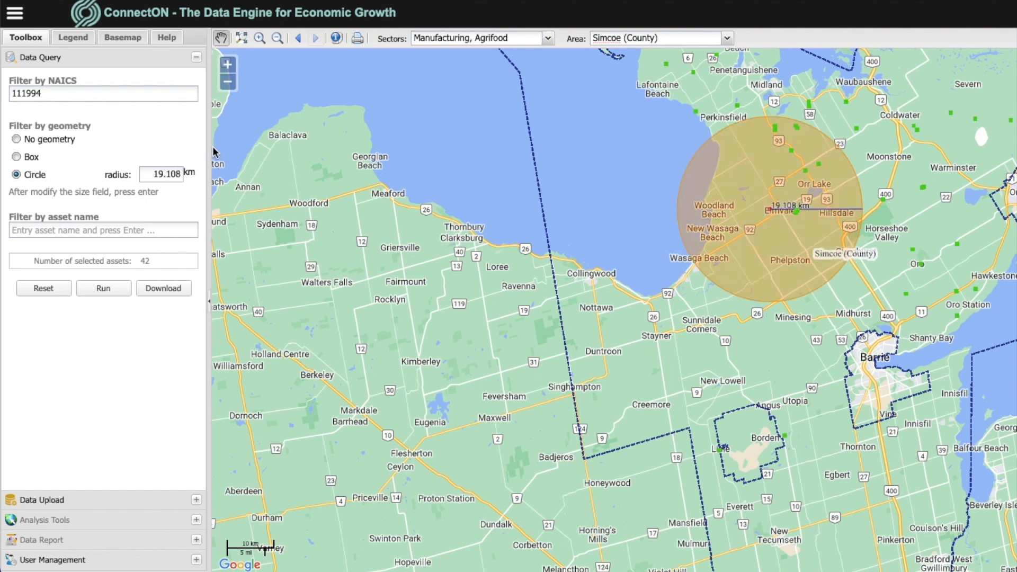
left_click_drag(153, 177, 198, 182)
type("30")
key("Return")
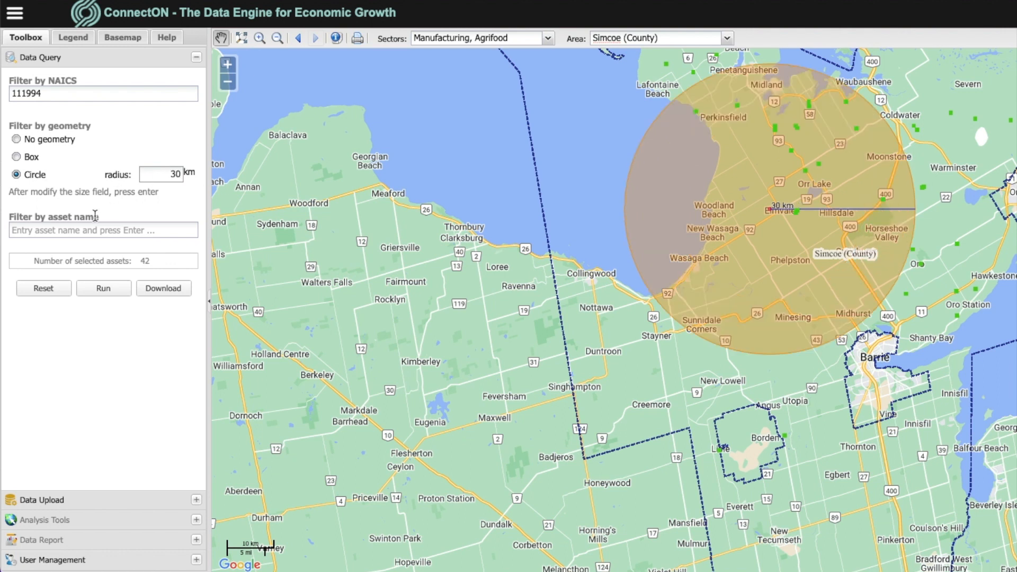
left_click(99, 289)
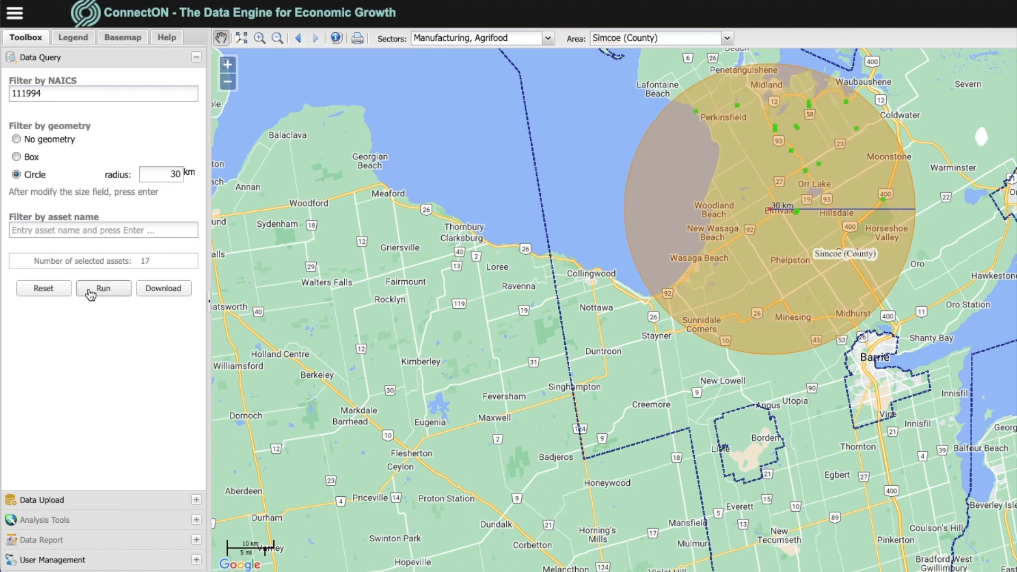
Step: Reset the query, filter the Simcoe County assets by the asset name "No Frills" and run the query
left_click(42, 289)
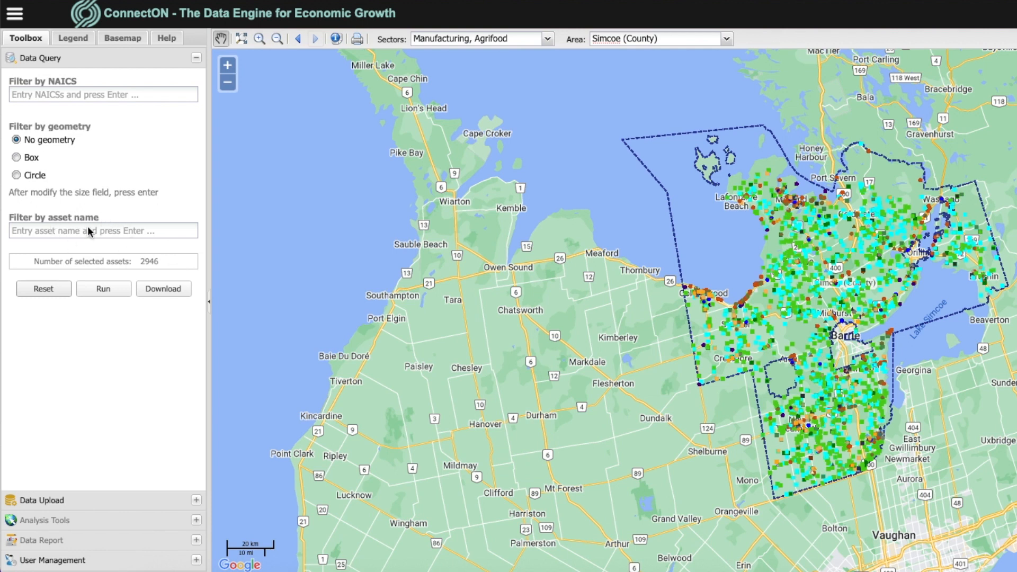
left_click(51, 233)
type("No Frills")
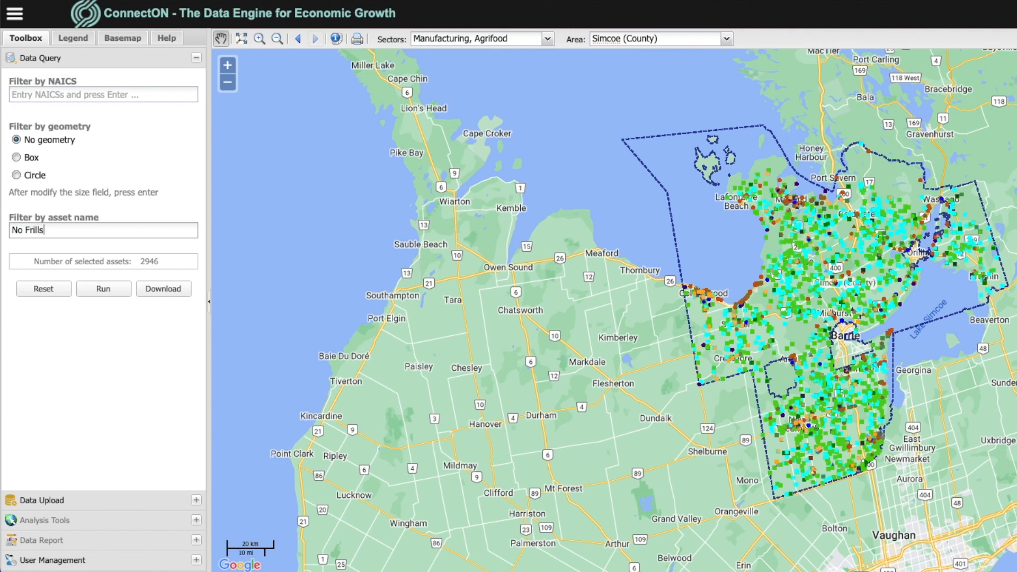
left_click(85, 293)
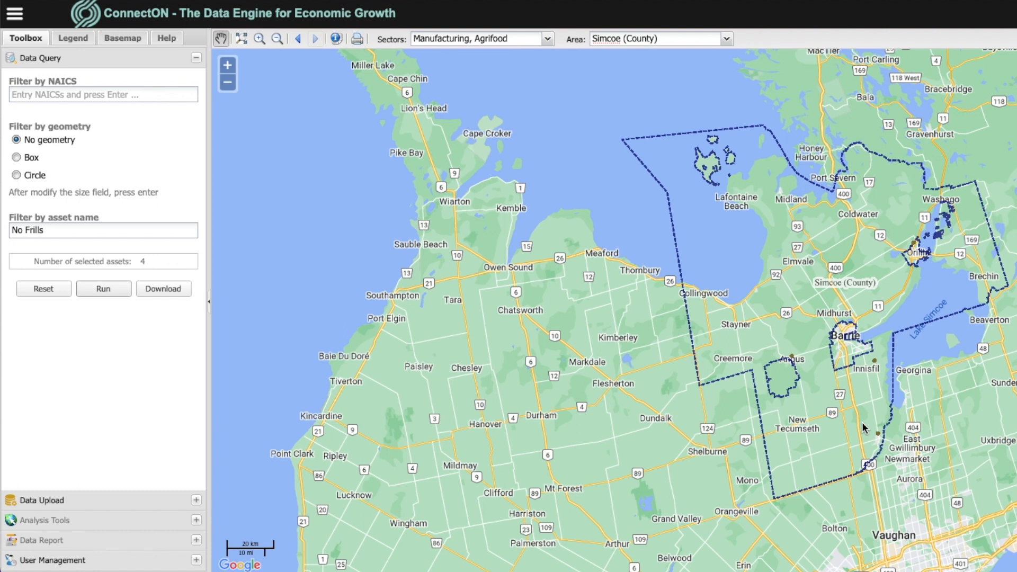
Step: Change the asset name filter to the misspelled "Nop Frills" and rerun the query
left_click(26, 232)
type("p")
left_click(92, 291)
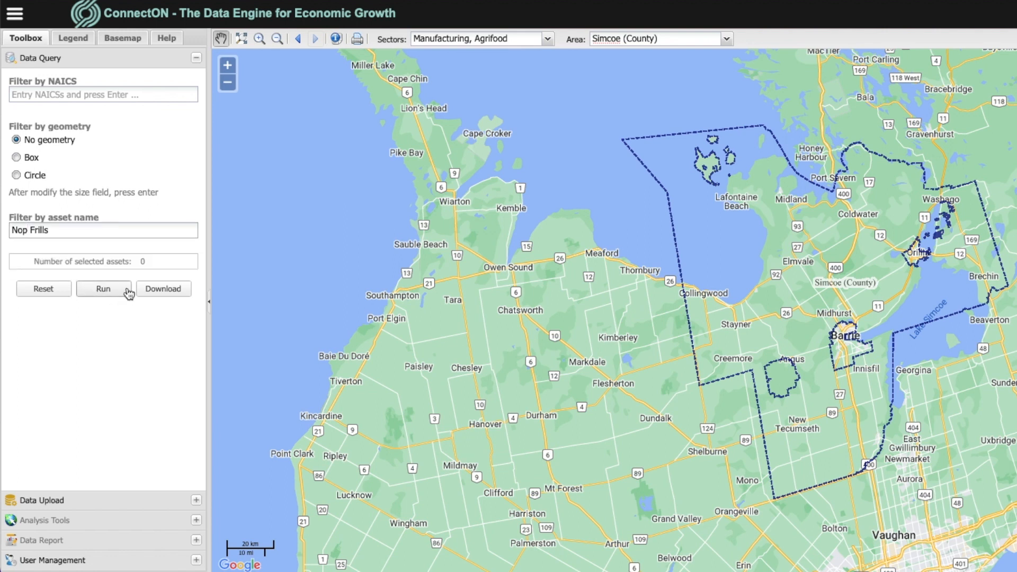